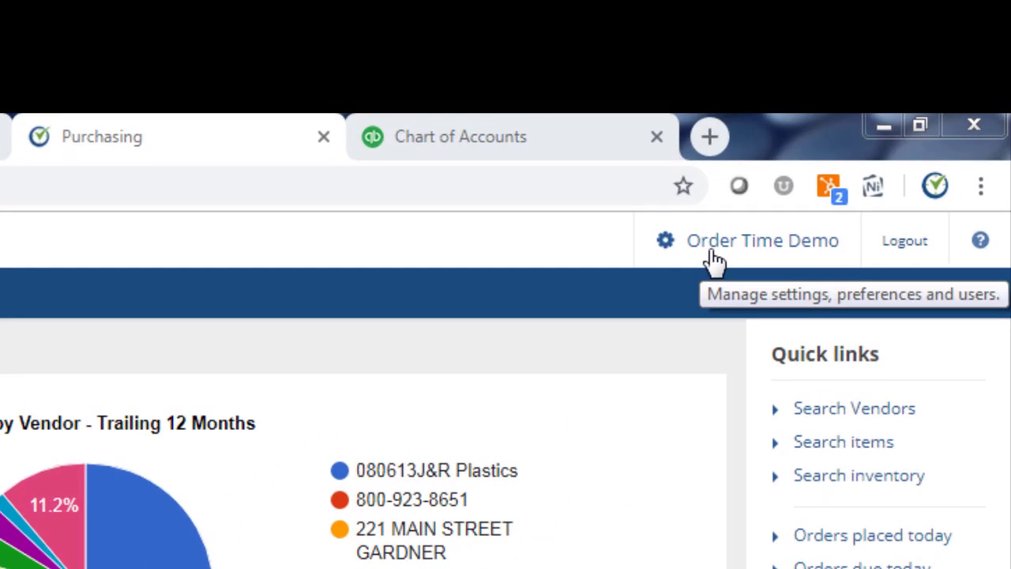
# Step: Enable multiple units of measures in the Items section of the company preferences
pyautogui.click(713, 257)
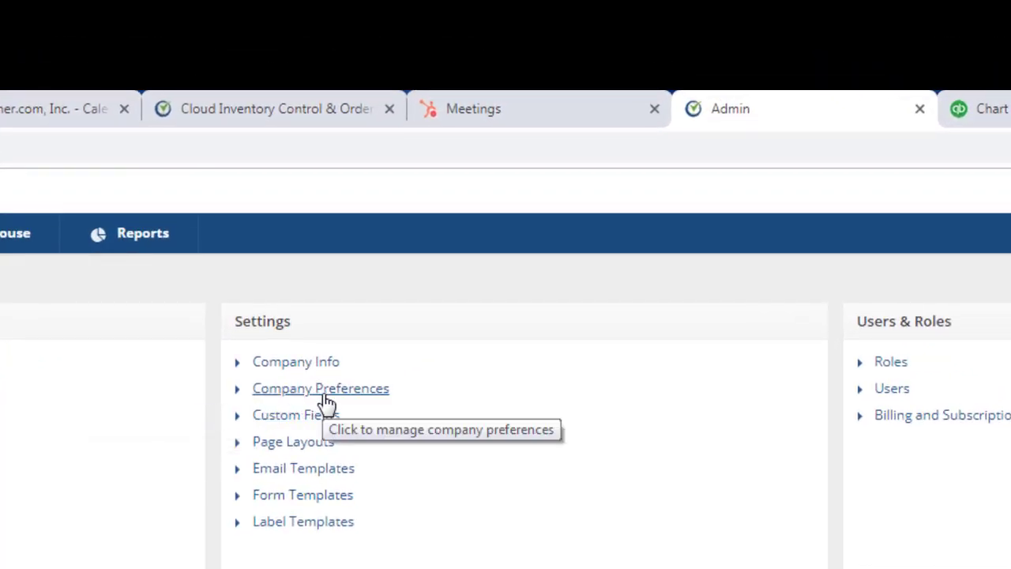
pyautogui.click(325, 391)
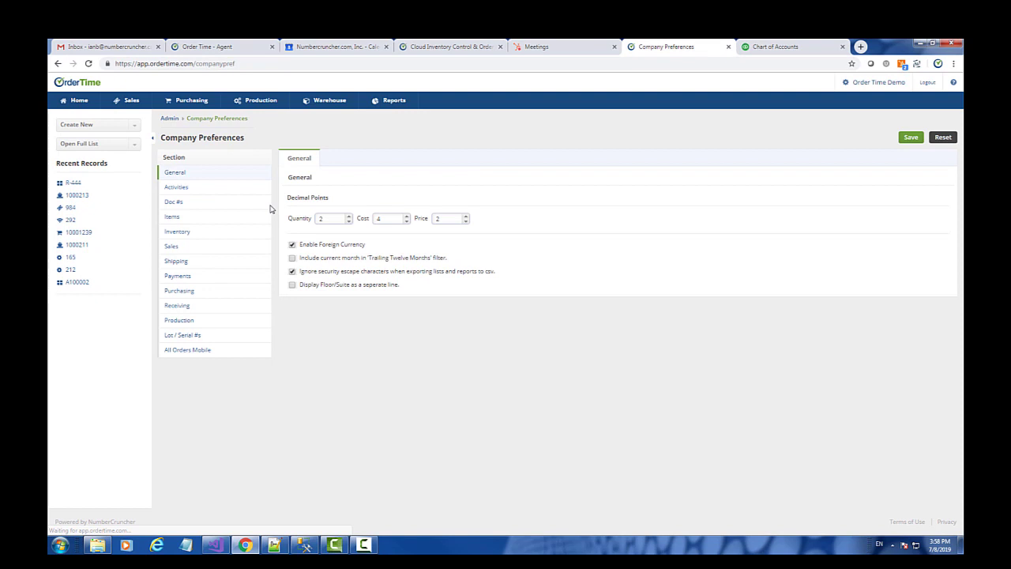
pyautogui.click(172, 218)
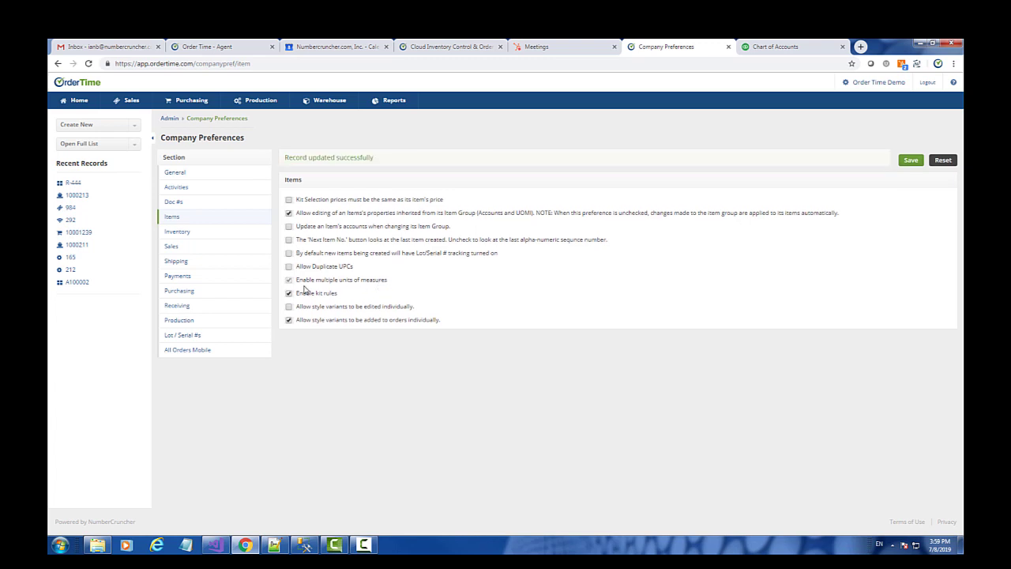
# Step: Open the EA-CASE unit of measure set from the admin profile lists
pyautogui.click(169, 118)
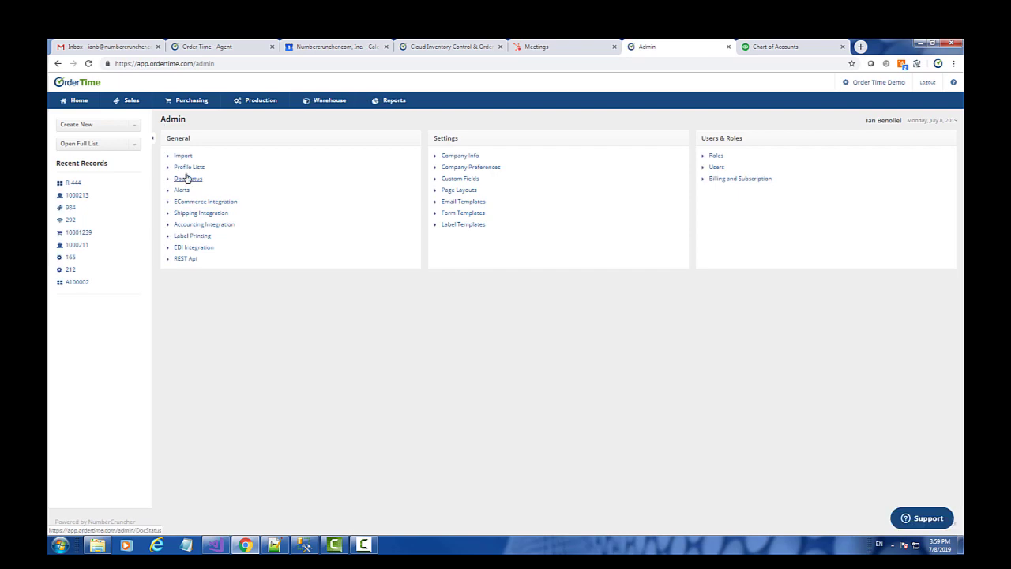
pyautogui.click(187, 167)
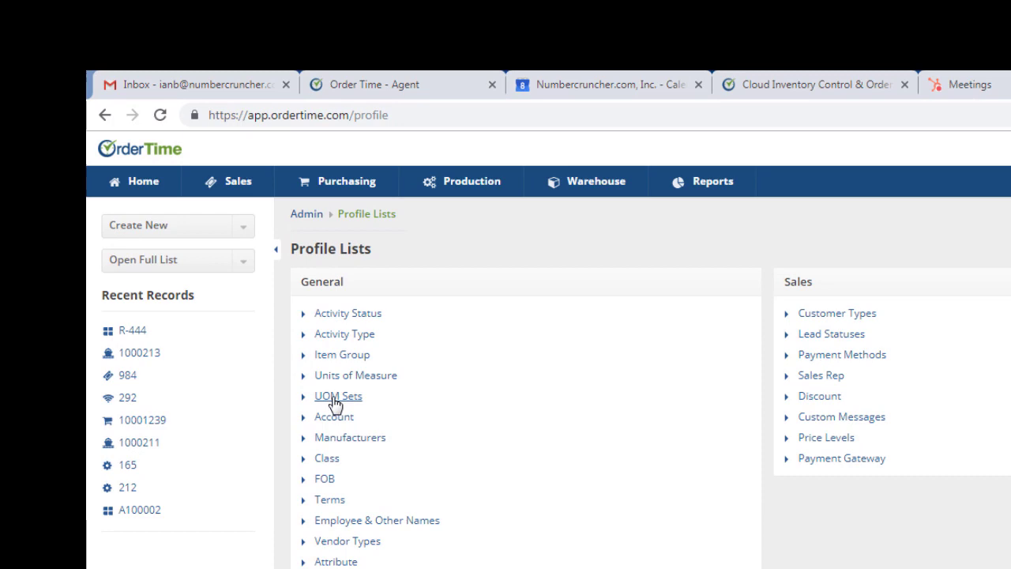
pyautogui.click(335, 403)
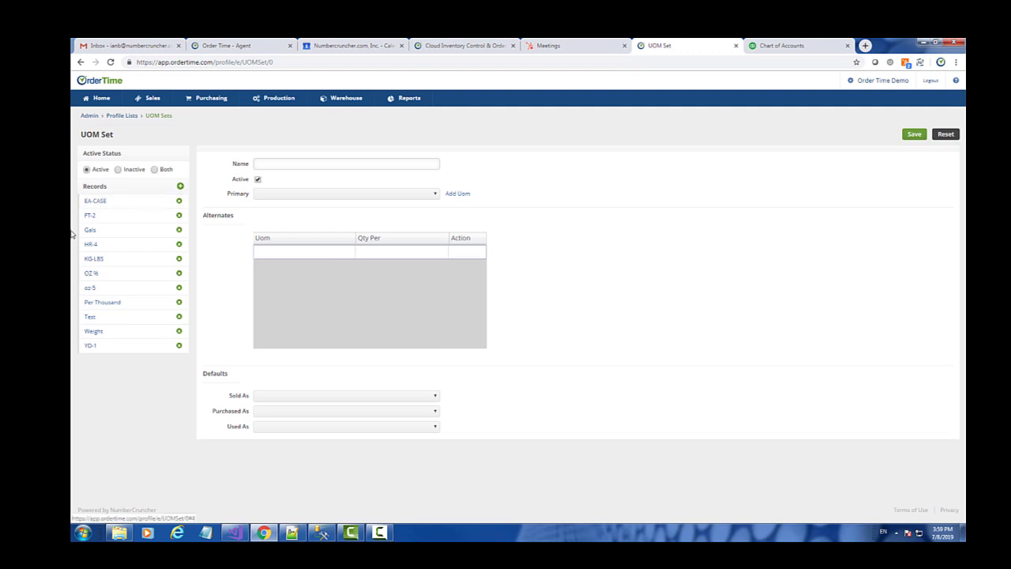
pyautogui.click(104, 203)
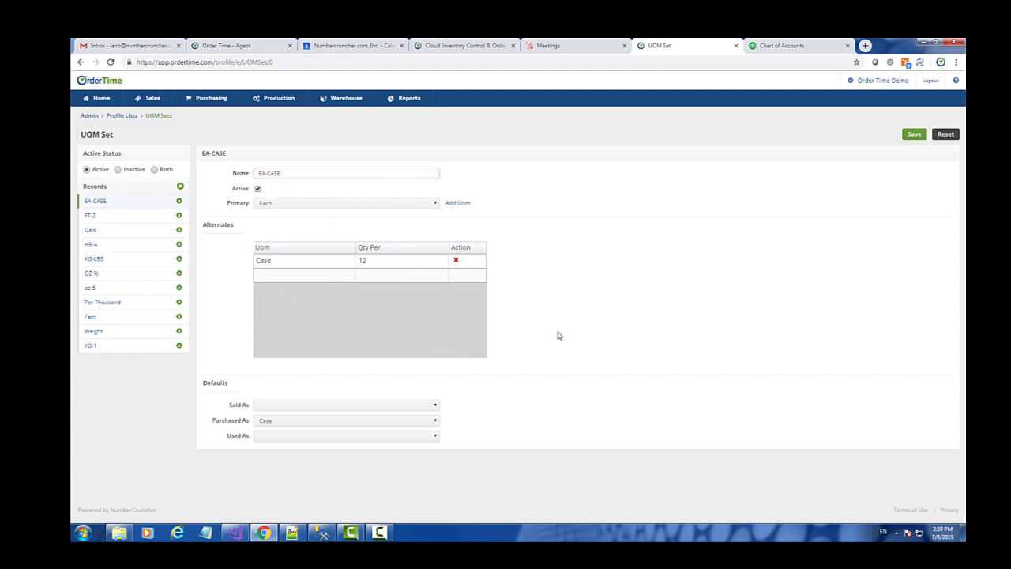
# Step: Examine the EA-CASE set's primary unit and the unit choices and quantity of its Case alternate, keeping Case selected
pyautogui.click(270, 208)
pyautogui.click(270, 207)
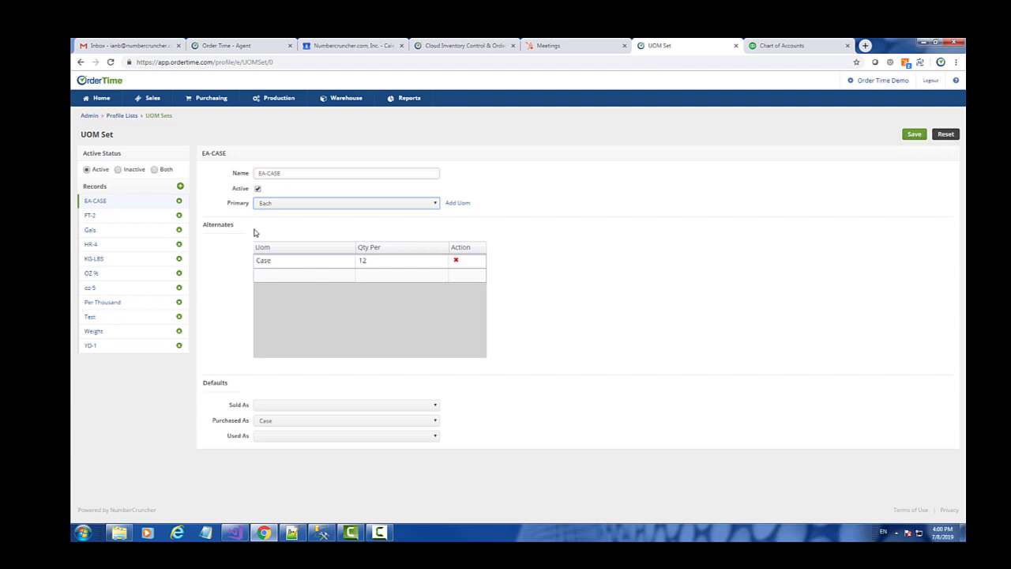
pyautogui.click(345, 263)
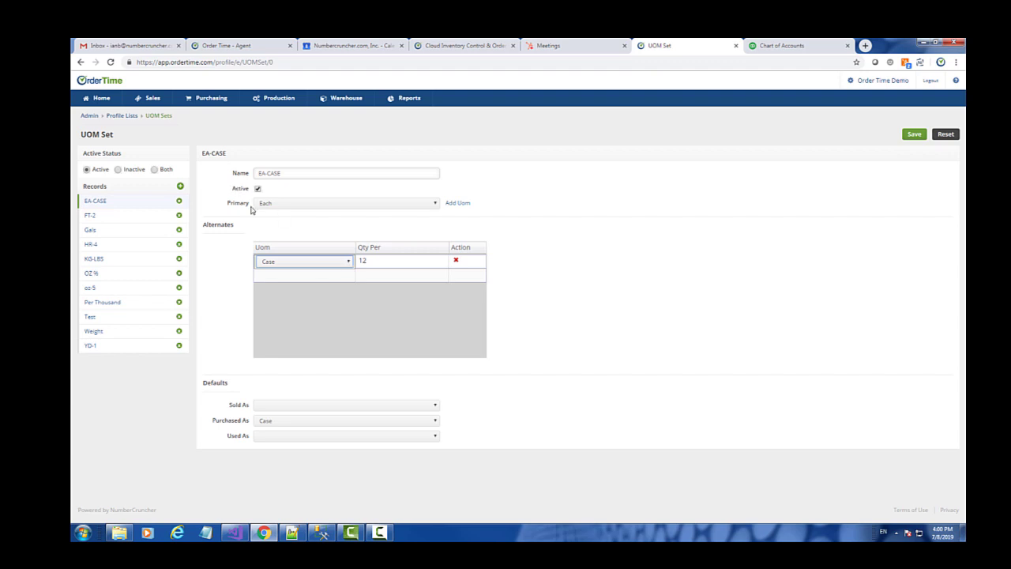
pyautogui.click(348, 263)
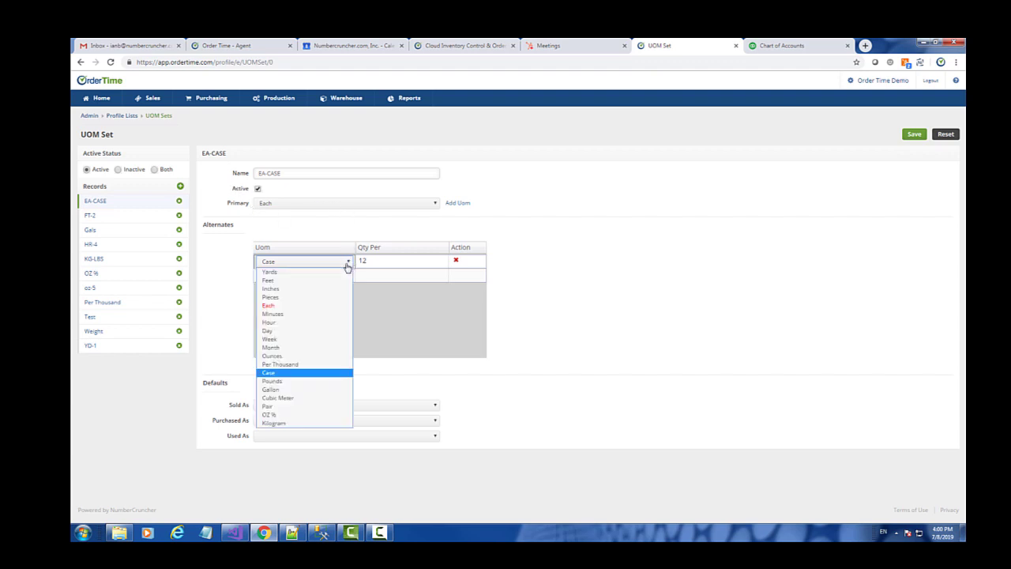
pyautogui.click(281, 372)
pyautogui.click(376, 263)
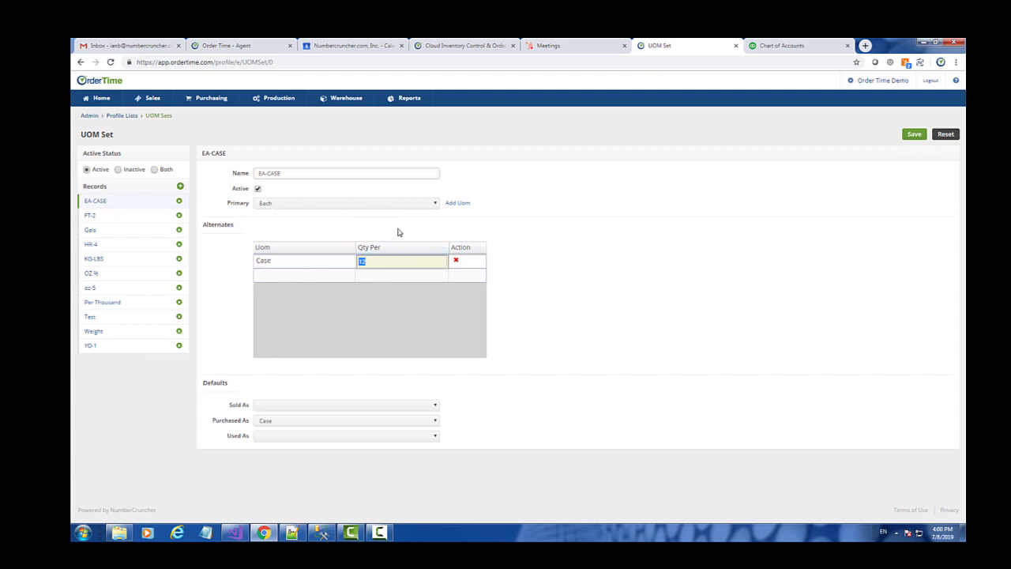
# Step: Add Yards as a second alternate unit in the EA-CASE set with a quantity per of .5
pyautogui.click(296, 277)
pyautogui.click(296, 277)
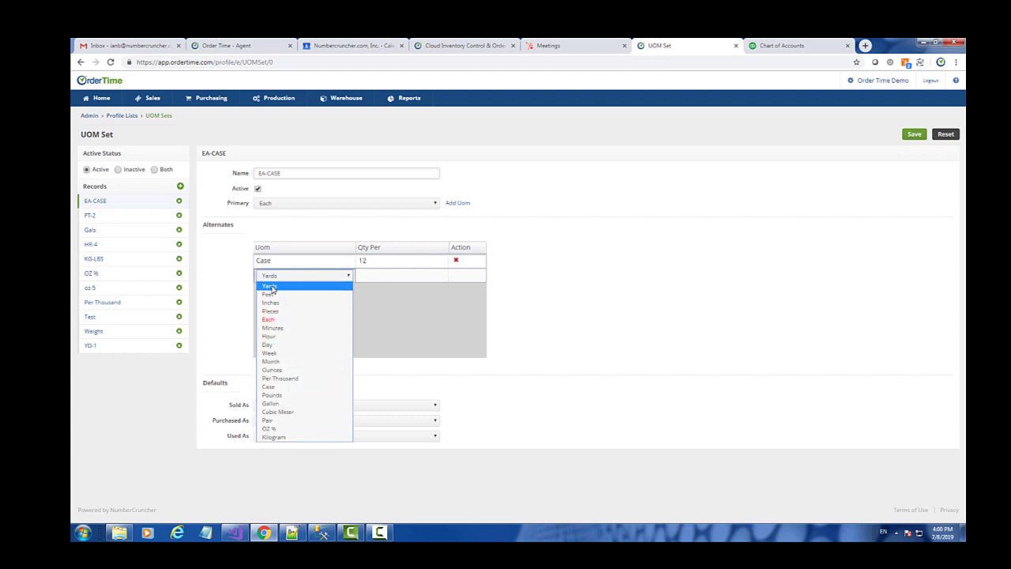
pyautogui.click(277, 286)
pyautogui.click(367, 273)
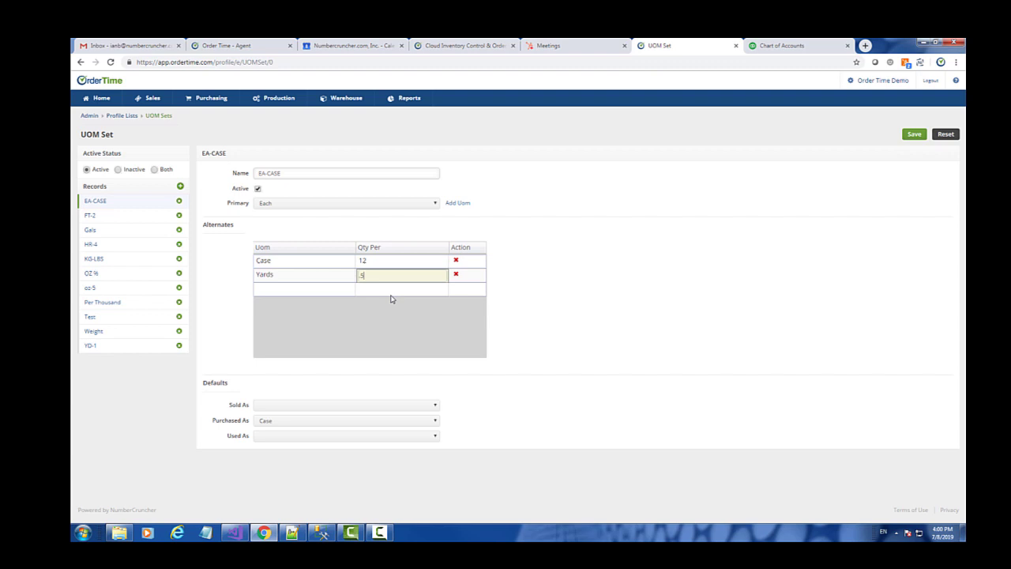
pyautogui.press('Tab')
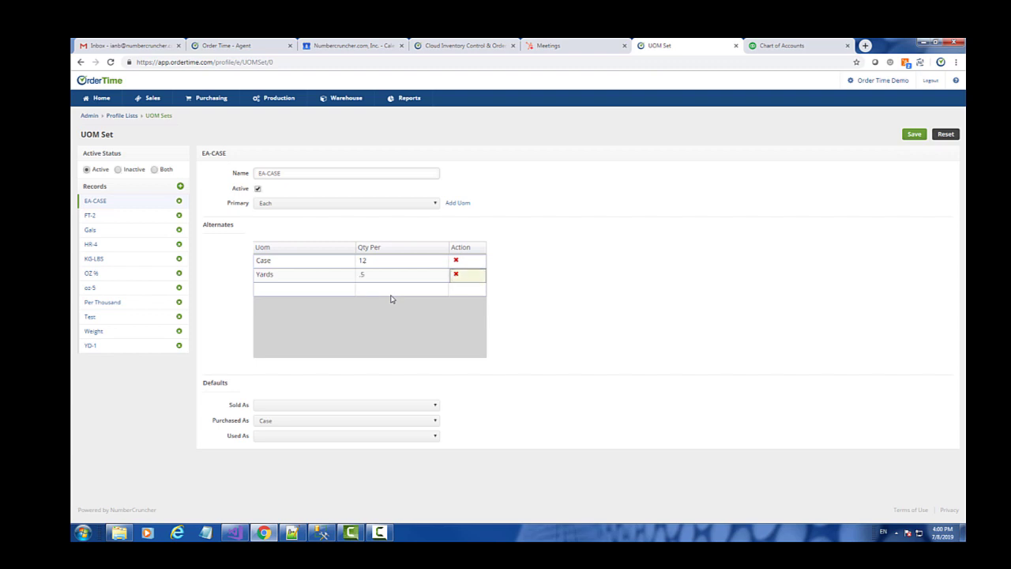
pyautogui.click(360, 292)
# Step: Check the default Sold As options, leave the default blank, and save the EA-CASE set
pyautogui.click(269, 405)
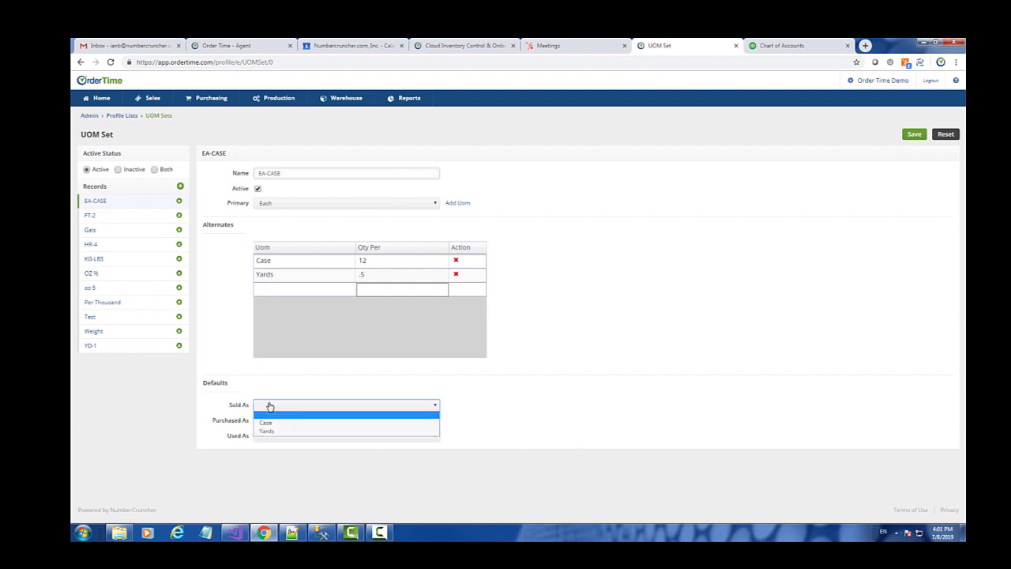
pyautogui.click(209, 407)
pyautogui.click(283, 409)
pyautogui.click(286, 412)
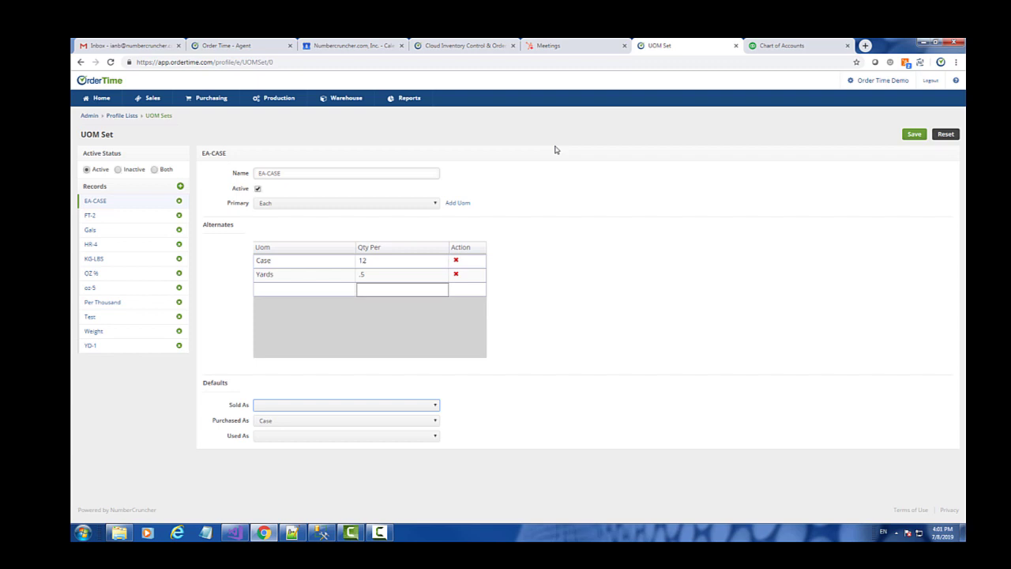
pyautogui.click(913, 139)
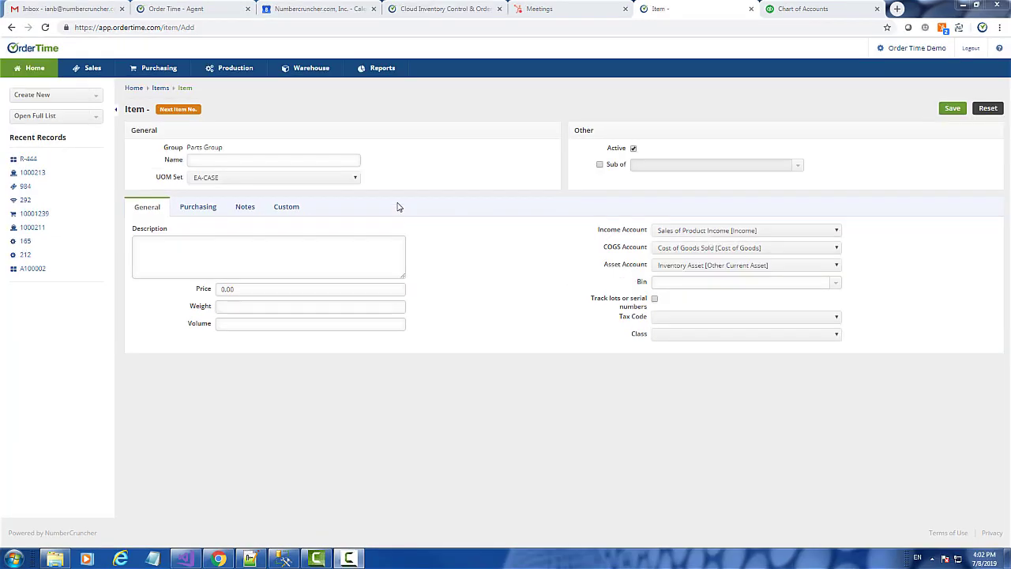
# Step: Give the new part the next item number as its name, the description "A new item" and a price of 15
pyautogui.click(262, 180)
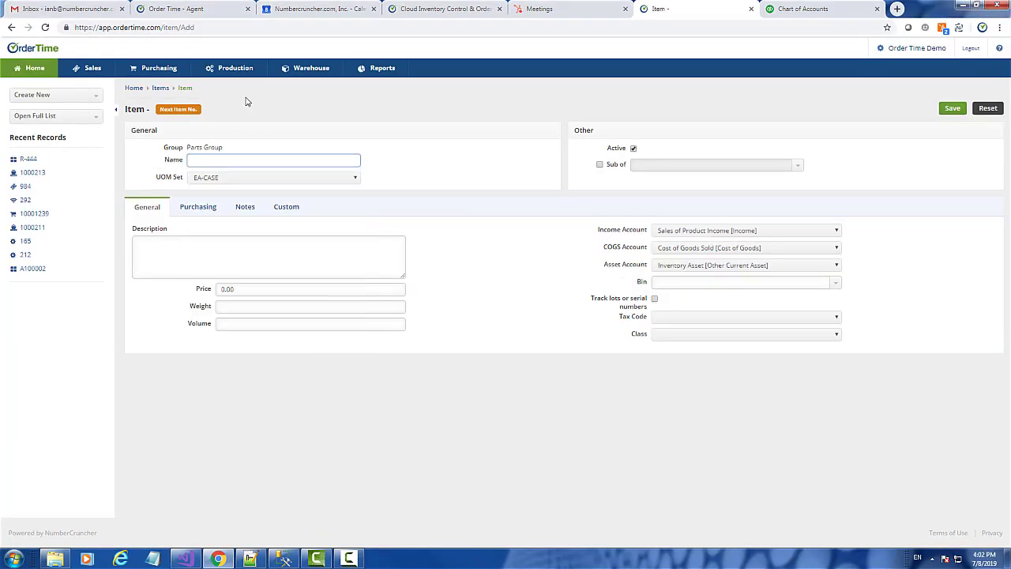
pyautogui.click(194, 109)
pyautogui.tripleClick(252, 160)
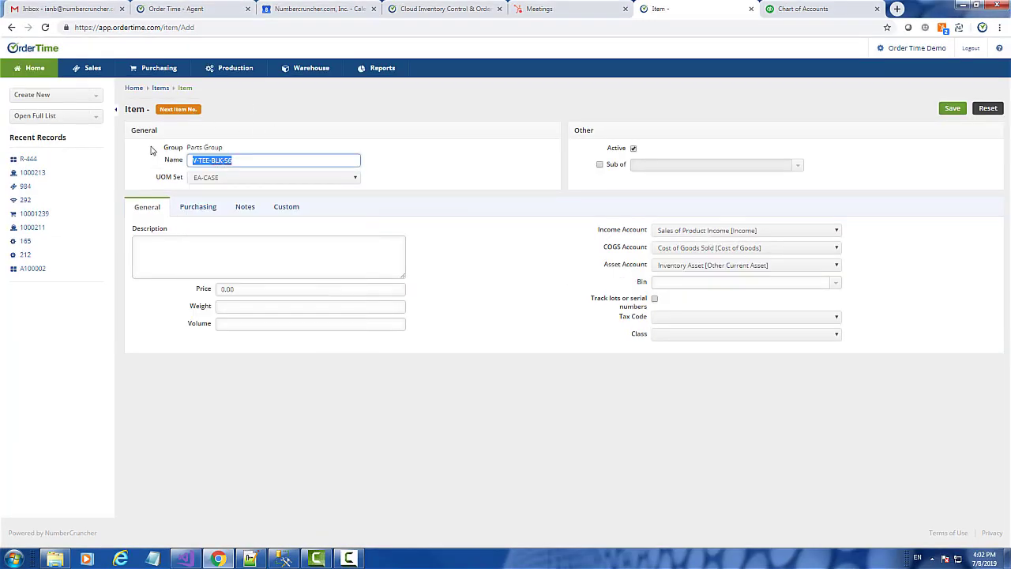
pyautogui.click(153, 257)
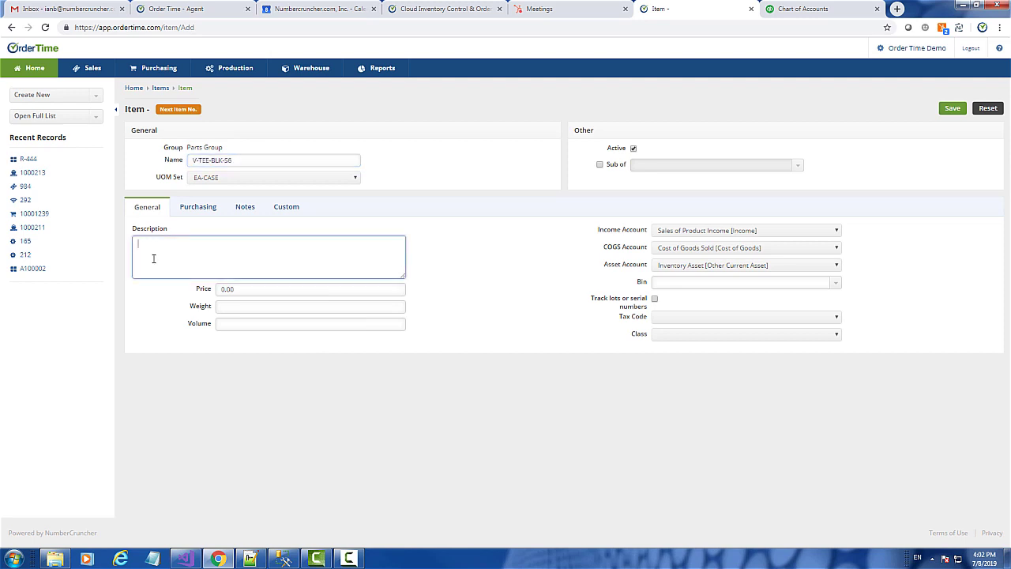
pyautogui.write('A new item')
pyautogui.press('Tab')
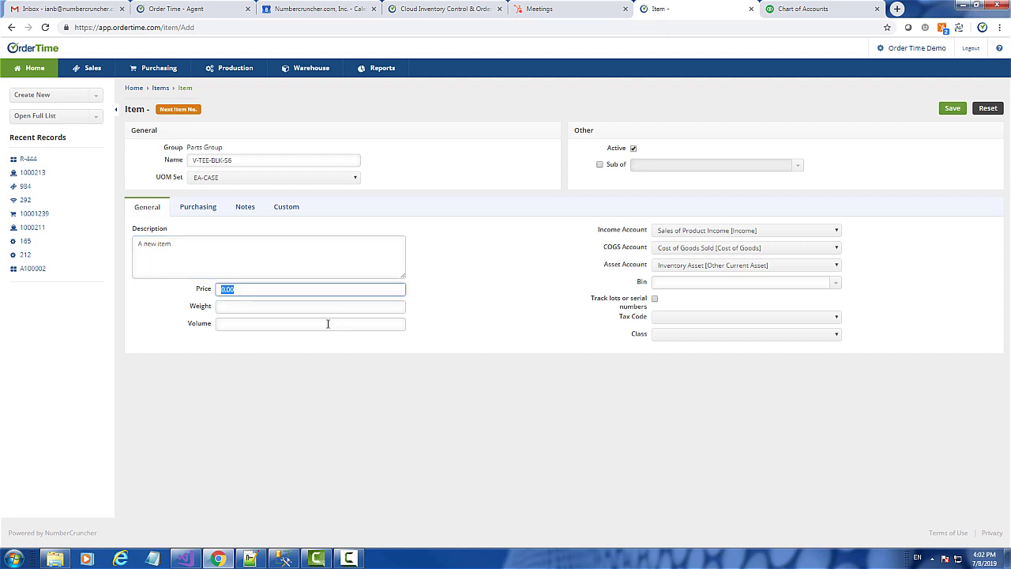
pyautogui.write('15')
# Step: Set the new part's standard cost to 7 and save the item
pyautogui.click(197, 207)
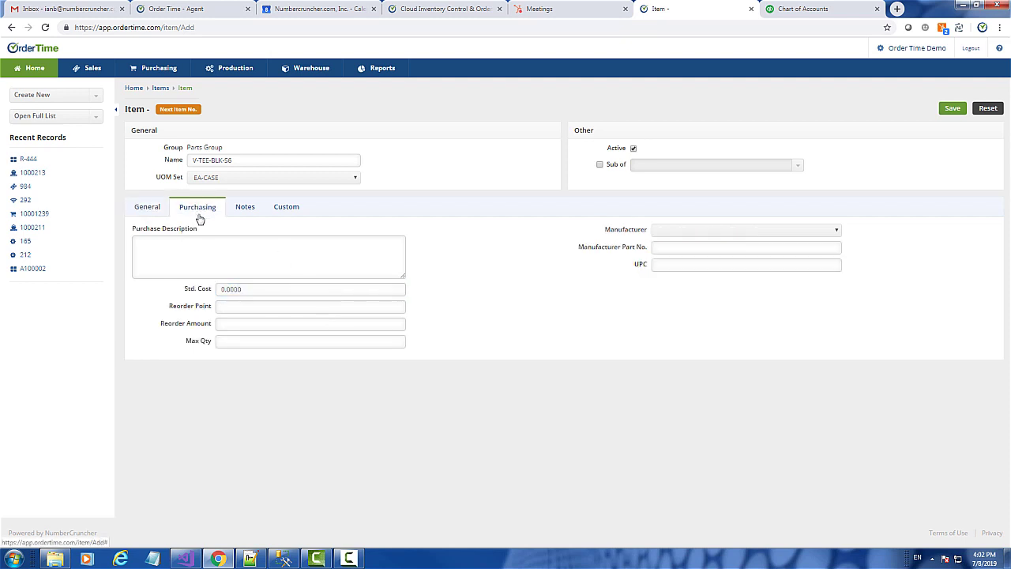
pyautogui.click(257, 289)
pyautogui.write('7')
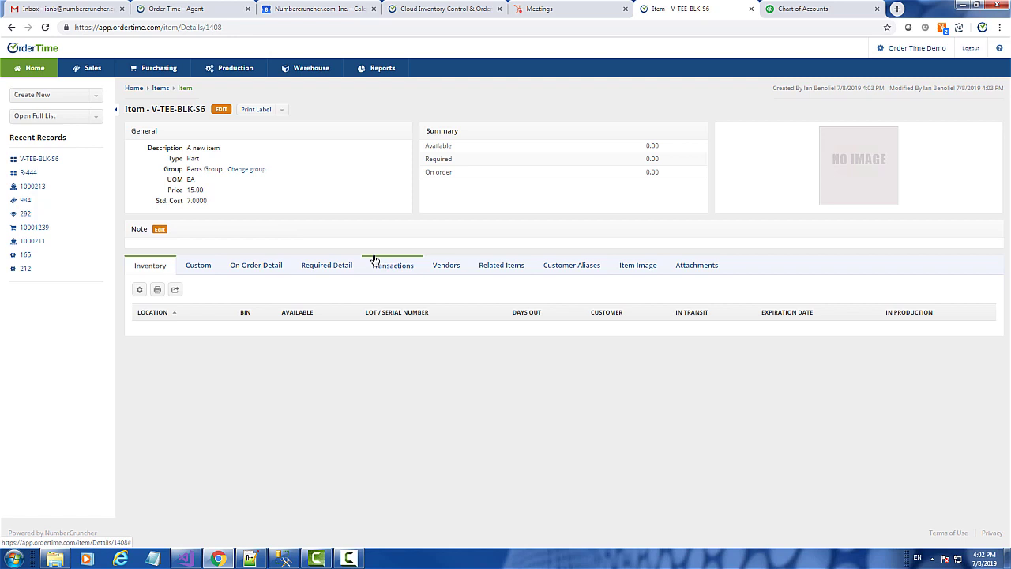
# Step: Add the Gardner vendor to item V-TEE-BLK-S6 with a cost of 84 and save the vendor entry
pyautogui.click(445, 265)
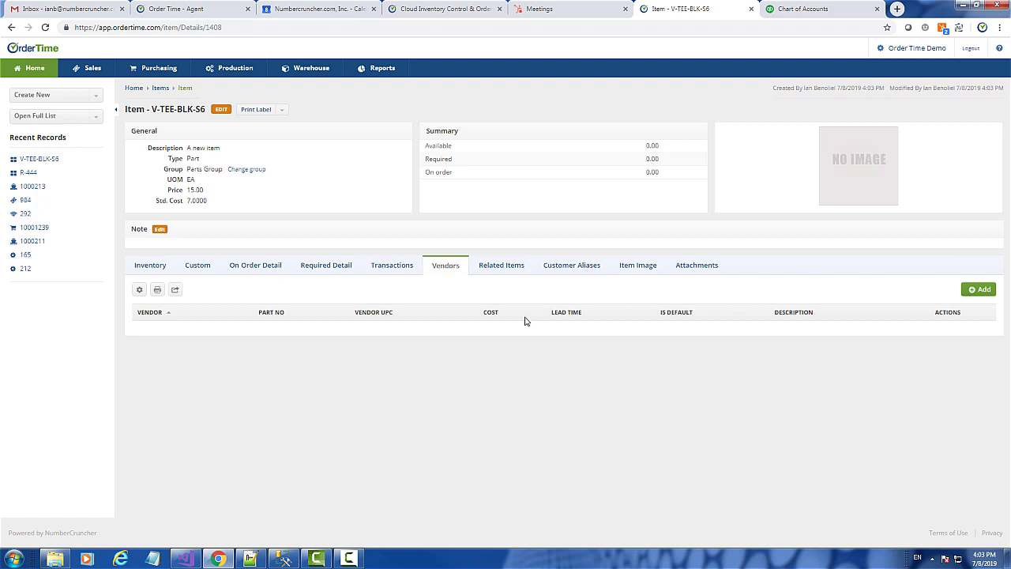
pyautogui.click(978, 289)
pyautogui.click(548, 233)
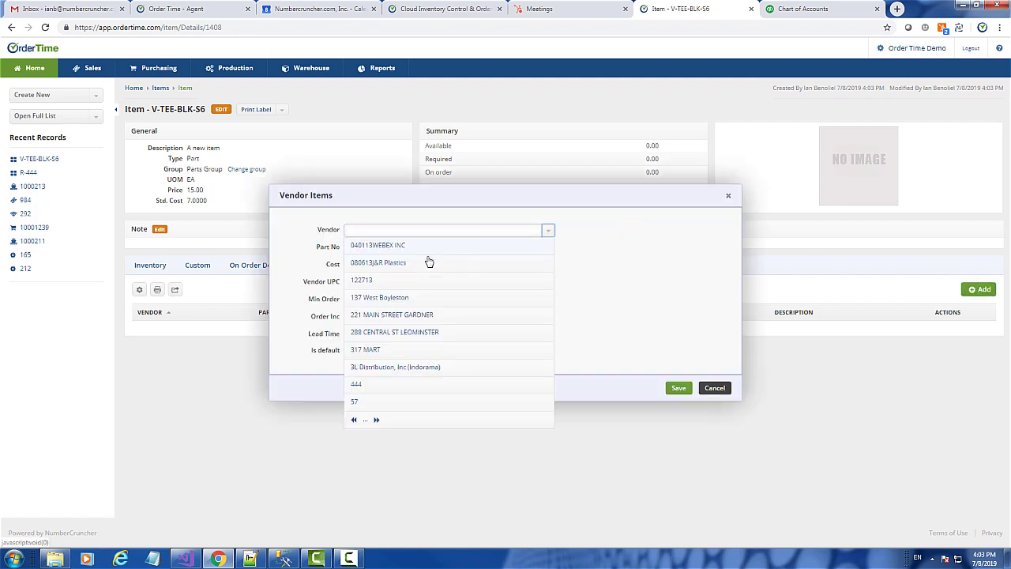
pyautogui.click(384, 315)
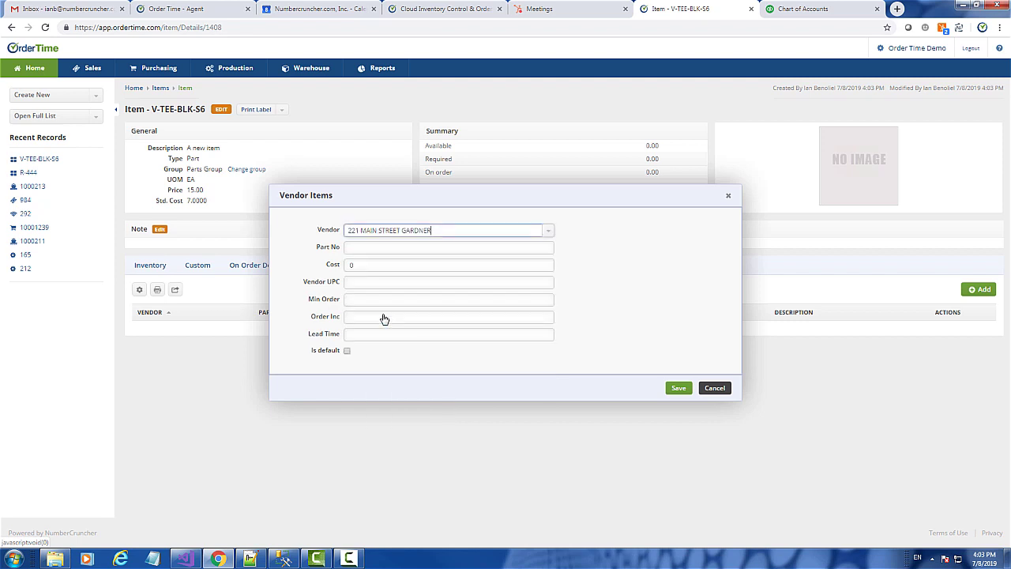
pyautogui.click(366, 267)
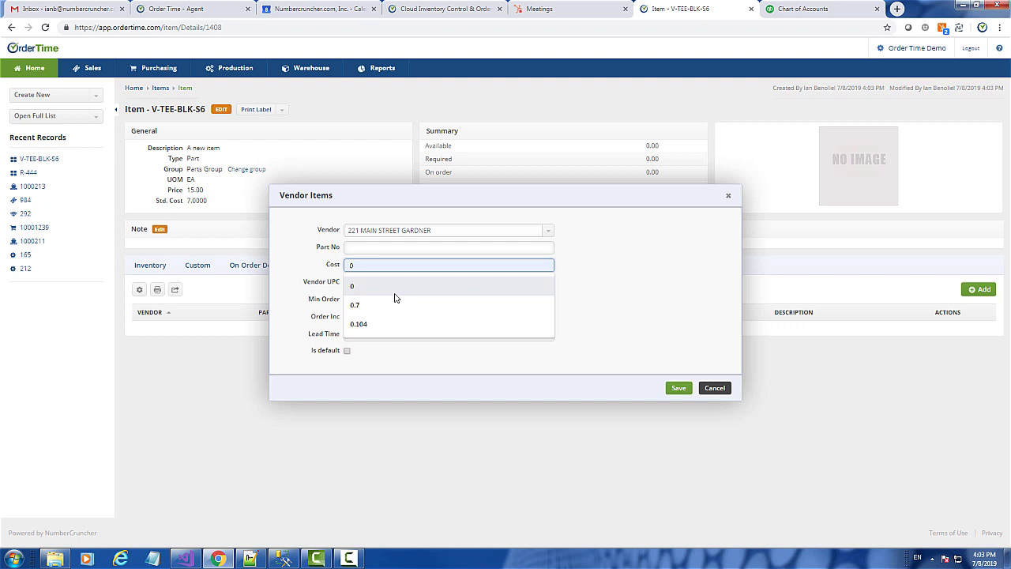
pyautogui.moveTo(359, 264); pyautogui.dragTo(332, 264)
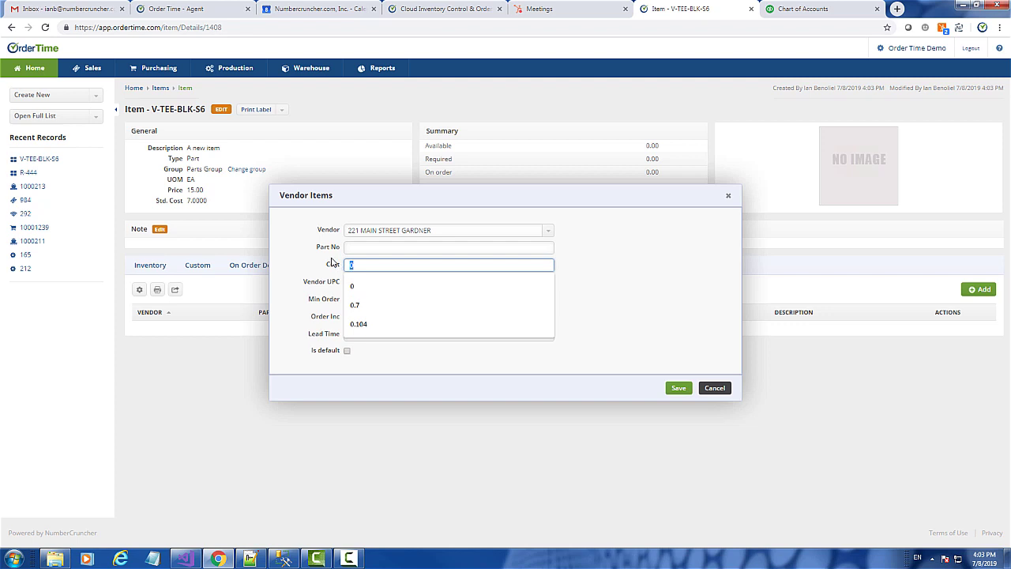
pyautogui.write('84')
pyautogui.click(677, 388)
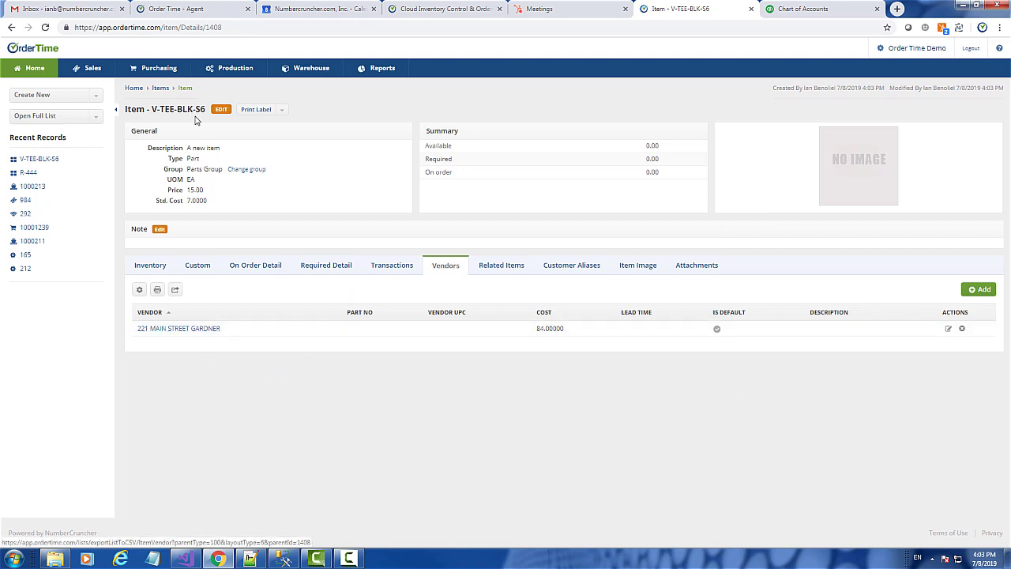
# Step: Copy the item name V-TEE-BLK-S6 and go to the Gardner vendor's purchase order
pyautogui.moveTo(191, 108); pyautogui.dragTo(150, 109)
pyautogui.hotkey('ctrl', 'c')
pyautogui.hotkey('alt', 'Left')
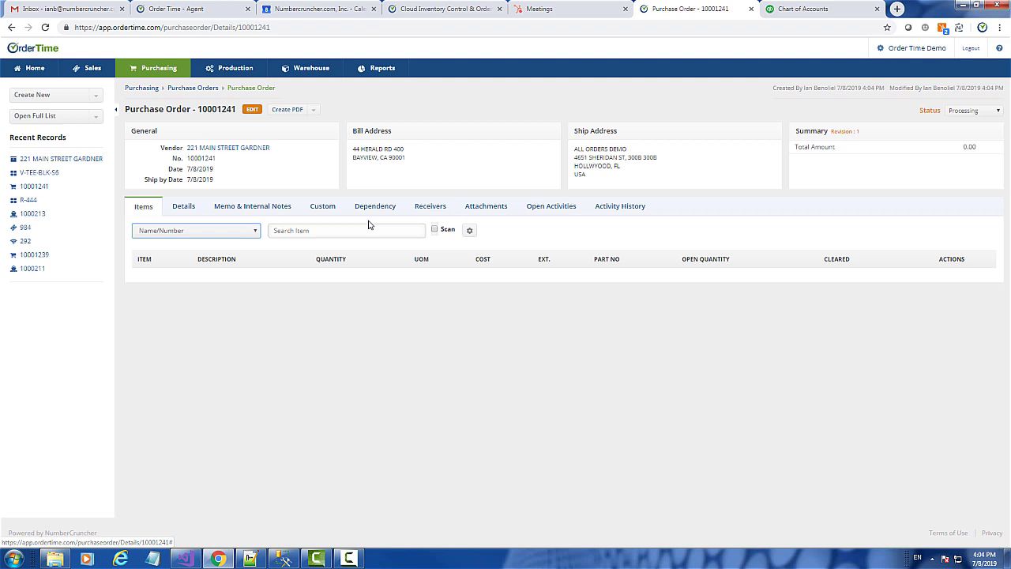
# Step: Add item V-TEE-BLK-S6 to the purchase order with a quantity of 120
pyautogui.hotkey('ctrl', 'f')
pyautogui.hotkey('ctrl', 'v')
pyautogui.click(312, 230)
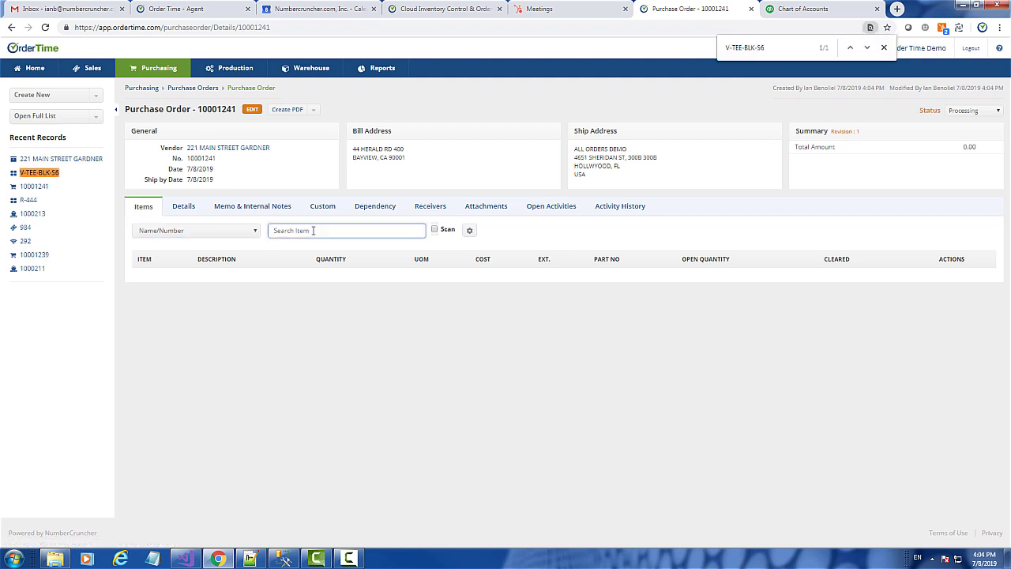
pyautogui.hotkey('ctrl', 'v')
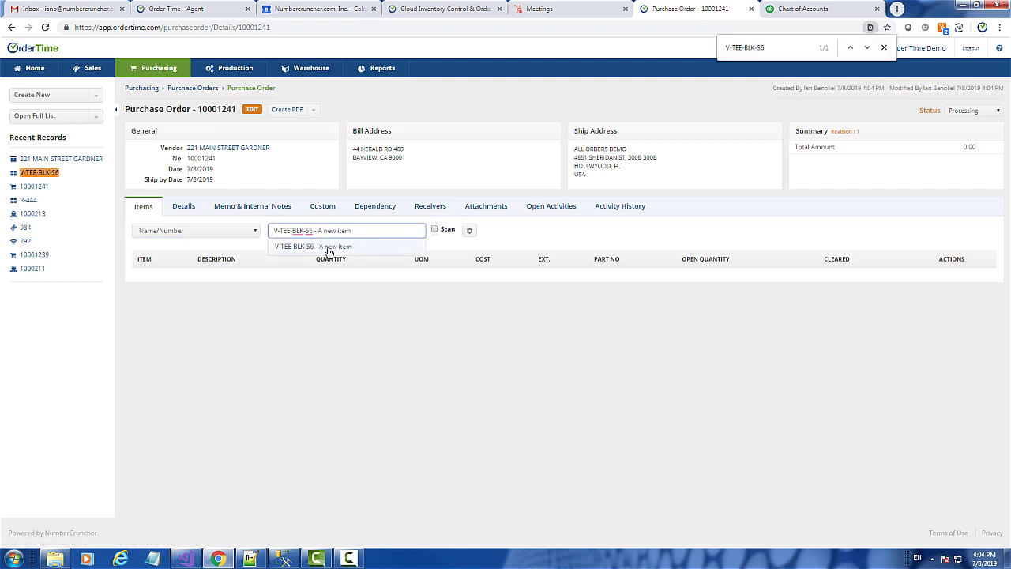
pyautogui.click(325, 245)
pyautogui.press('Return')
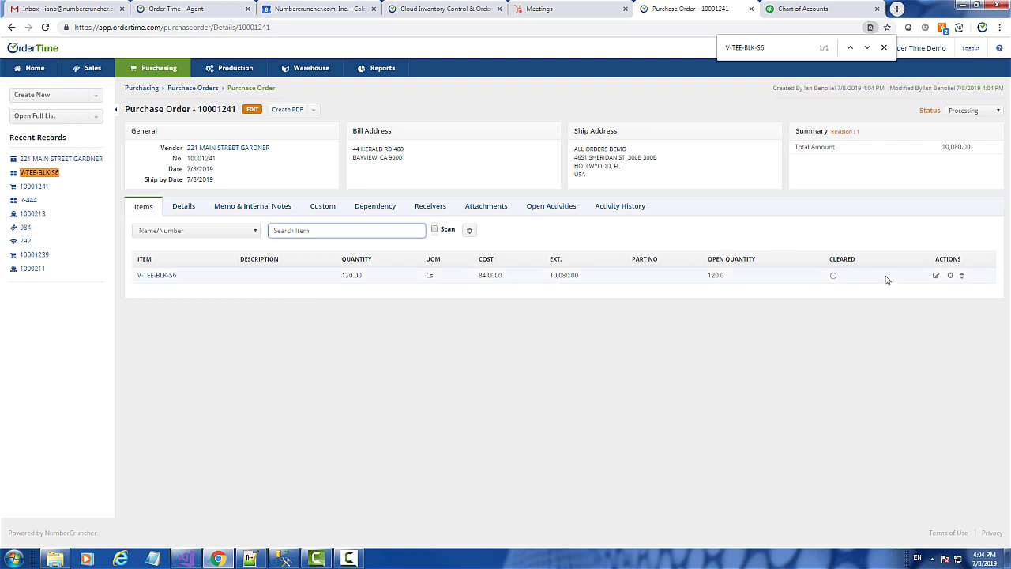
# Step: Change the V-TEE-BLK-S6 purchase order line's unit of measure to Each and save the line
pyautogui.click(937, 276)
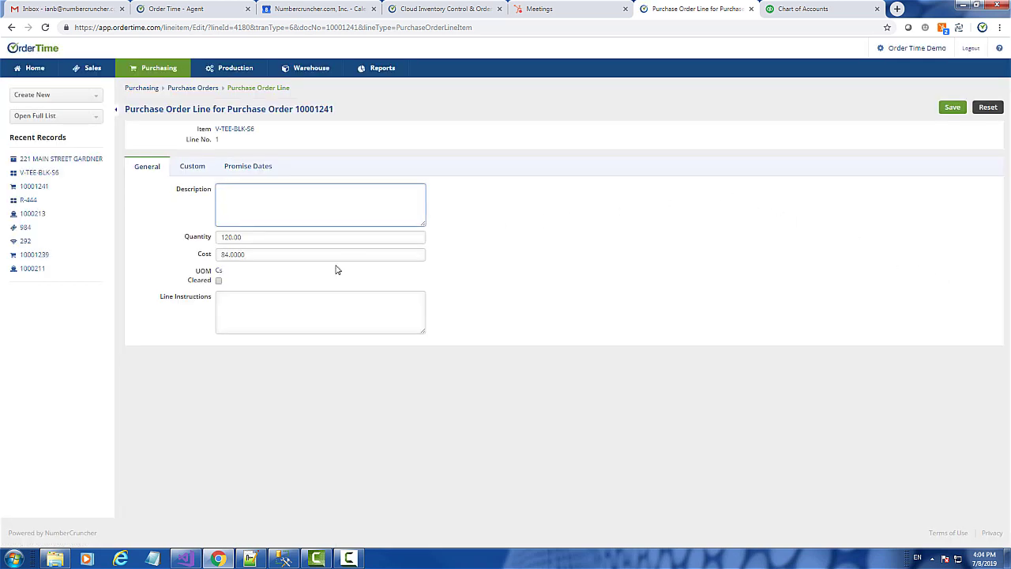
pyautogui.click(219, 272)
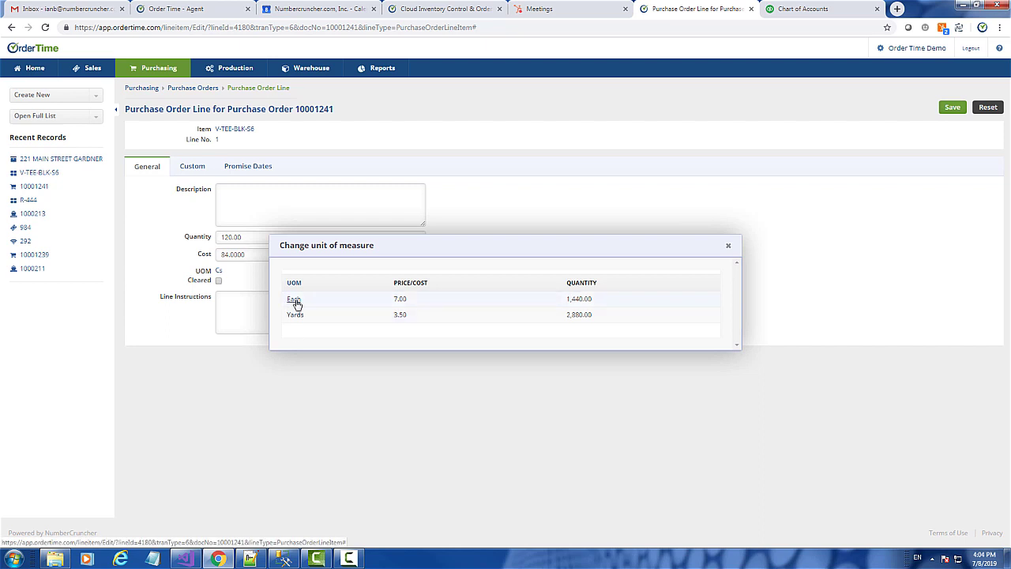
pyautogui.click(294, 301)
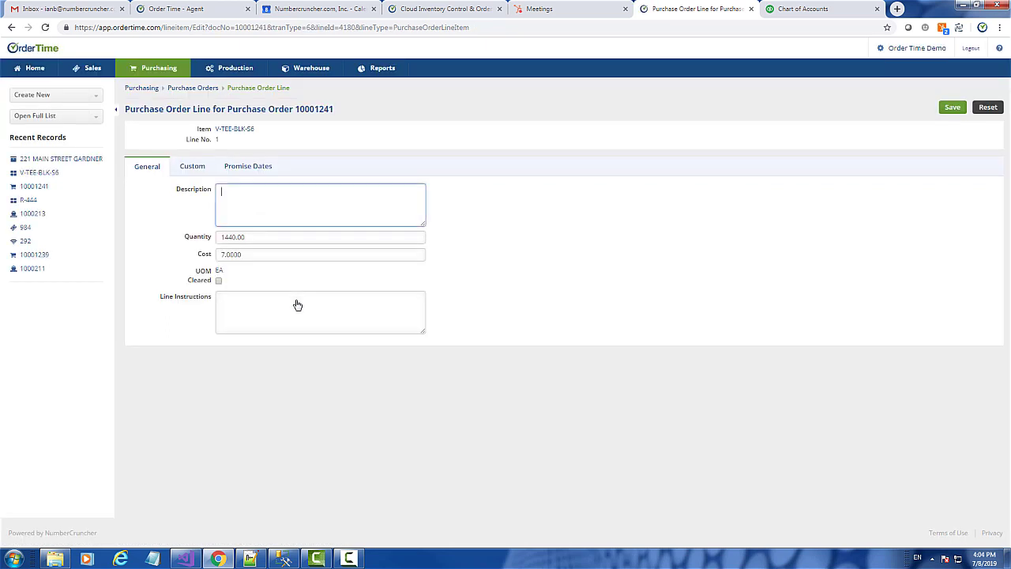
pyautogui.click(953, 109)
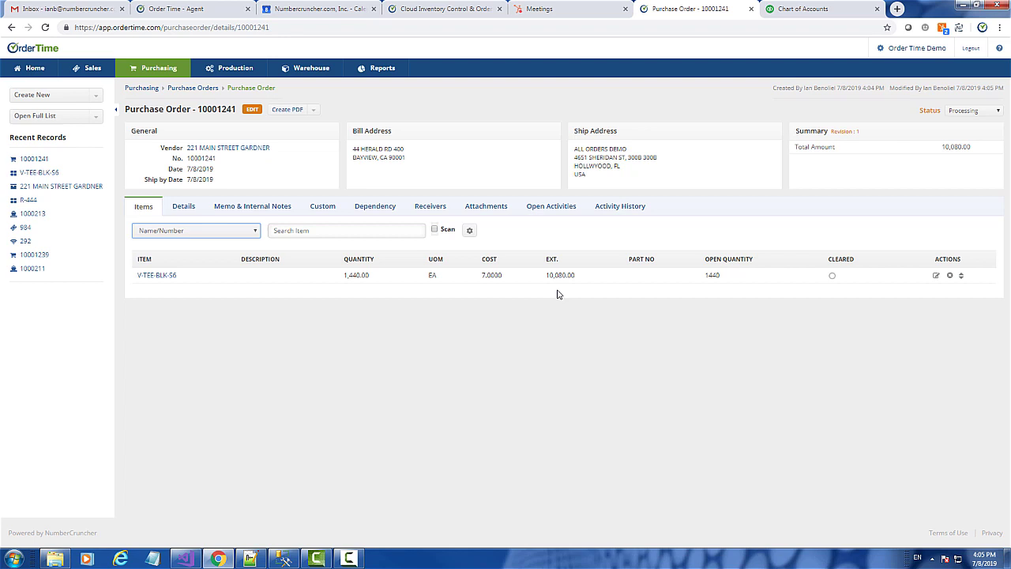
# Step: Switch the V-TEE-BLK-S6 order line's unit of measure back to Case and save the line
pyautogui.click(937, 277)
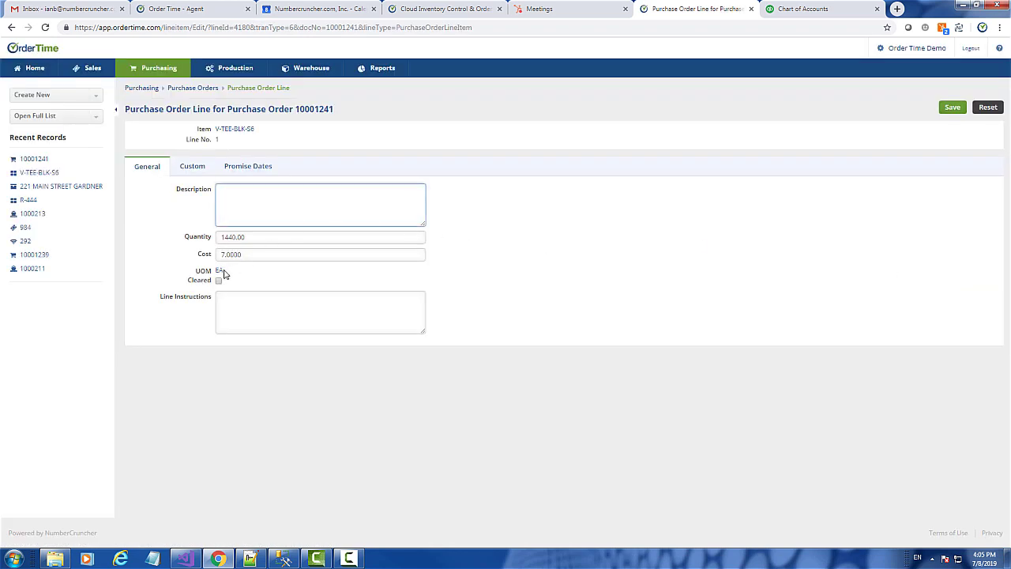
pyautogui.click(218, 271)
pyautogui.click(293, 305)
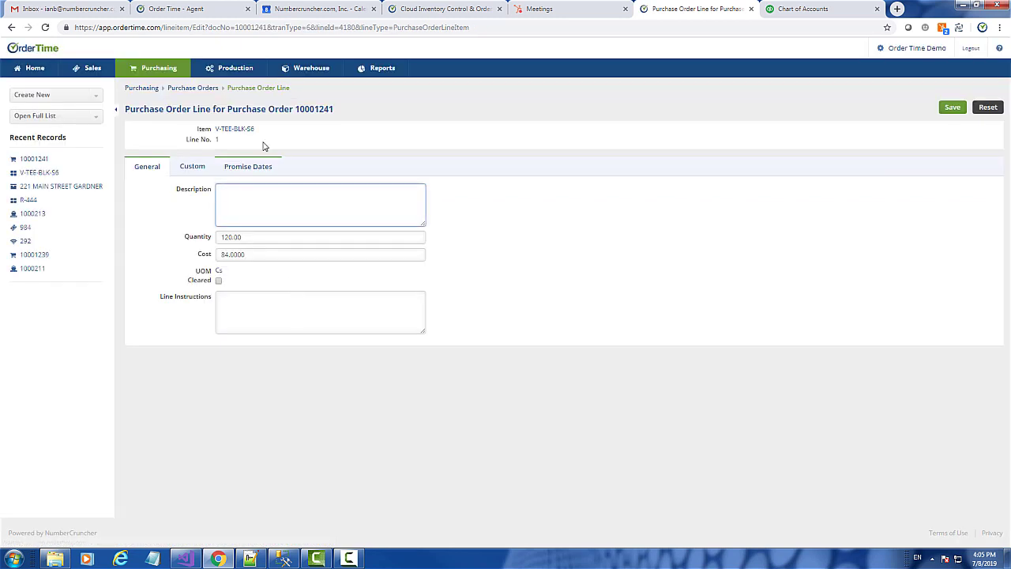
pyautogui.click(951, 108)
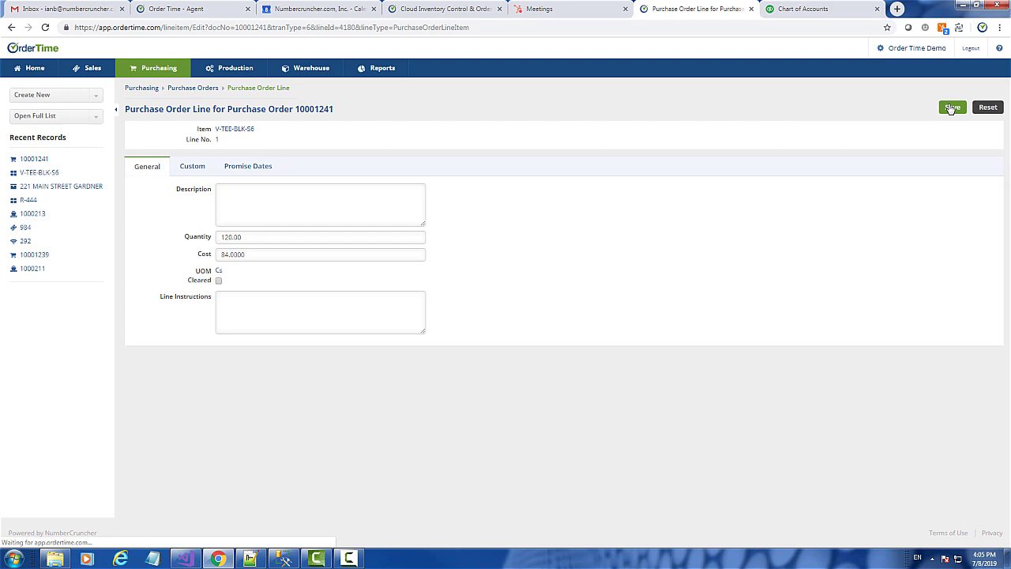